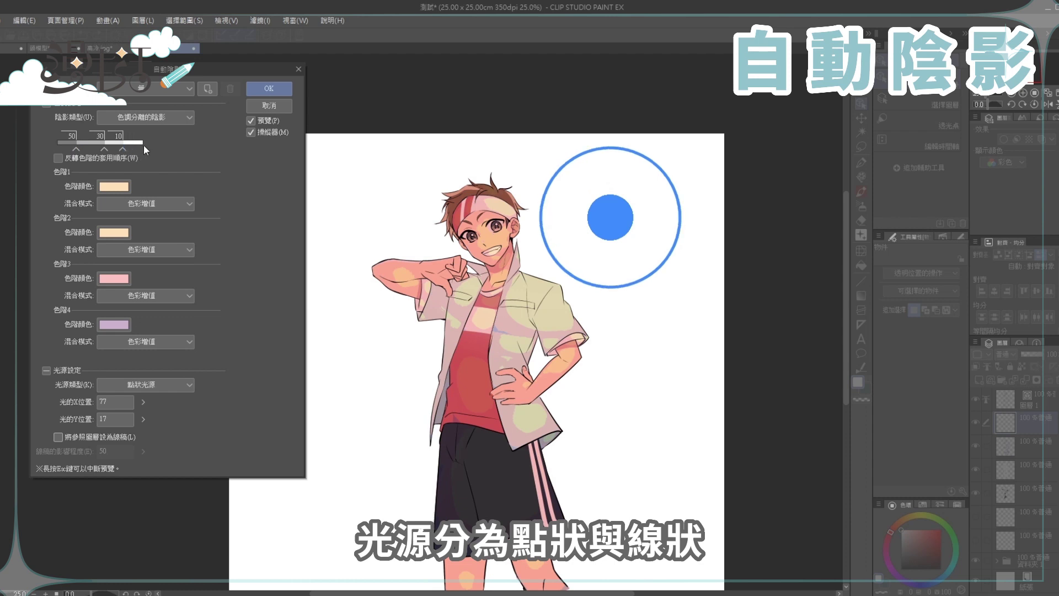
Set the auto shadow light source type to point light, move it to X 30, Y 11, and toggle using the reference layer as line art
click(151, 389)
click(149, 403)
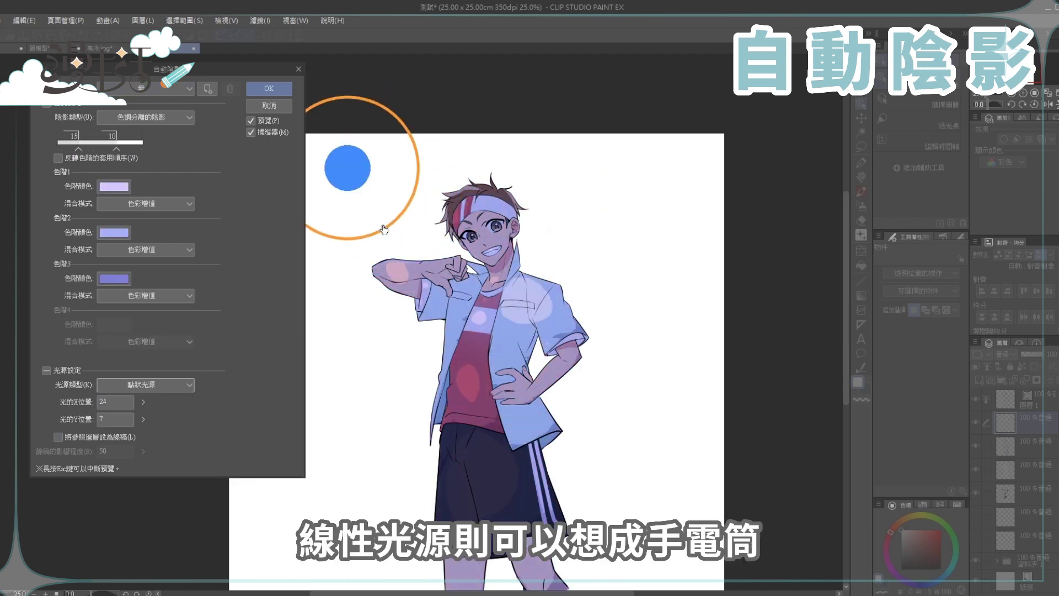
mouse_move(348, 168)
mouse_down()
mouse_move(392, 196)
mouse_move(377, 188)
mouse_up()
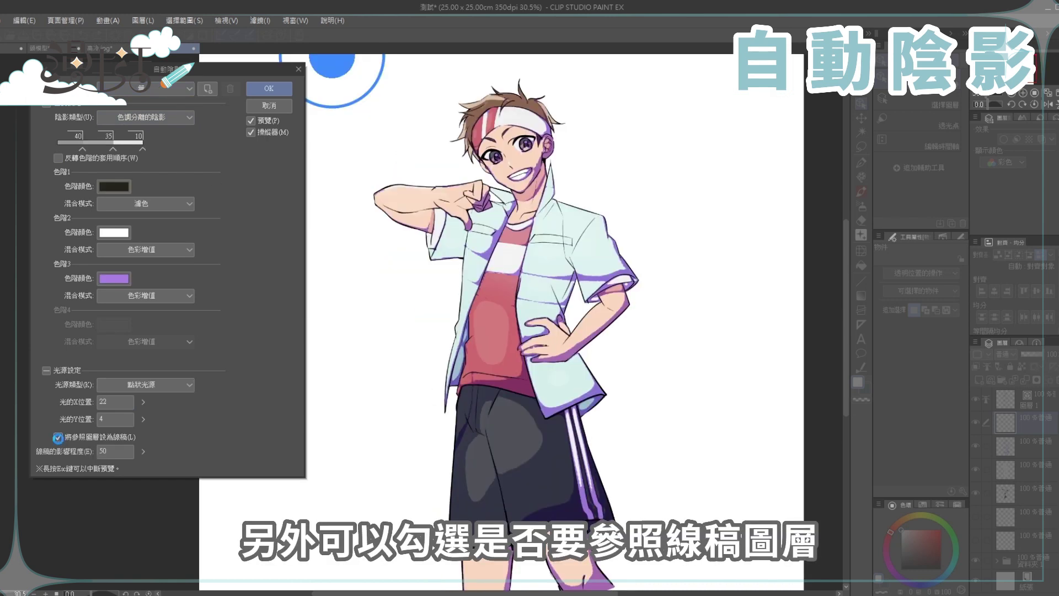
click(58, 438)
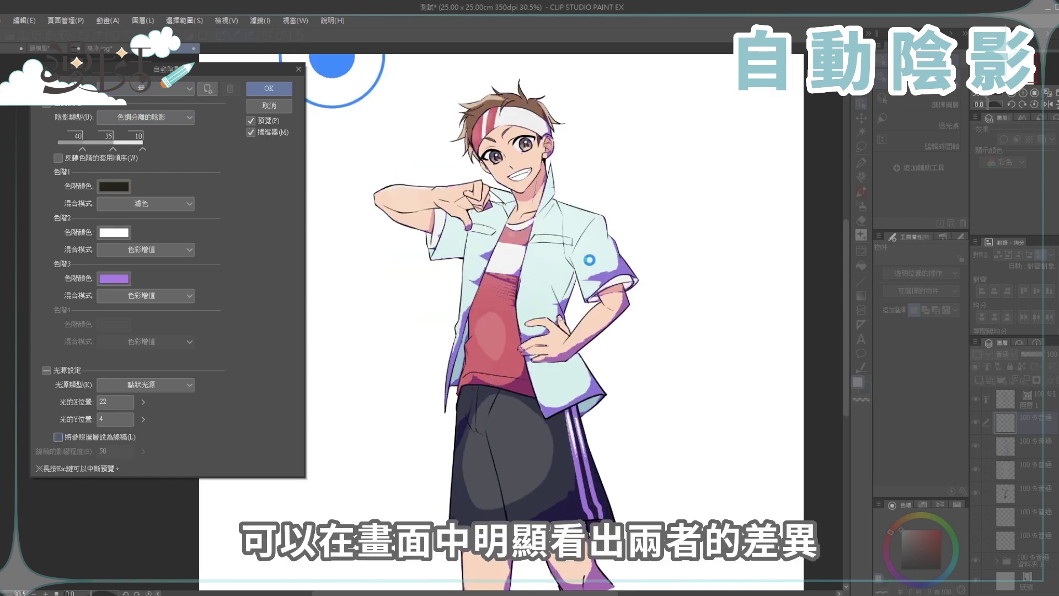
key(alt+l)
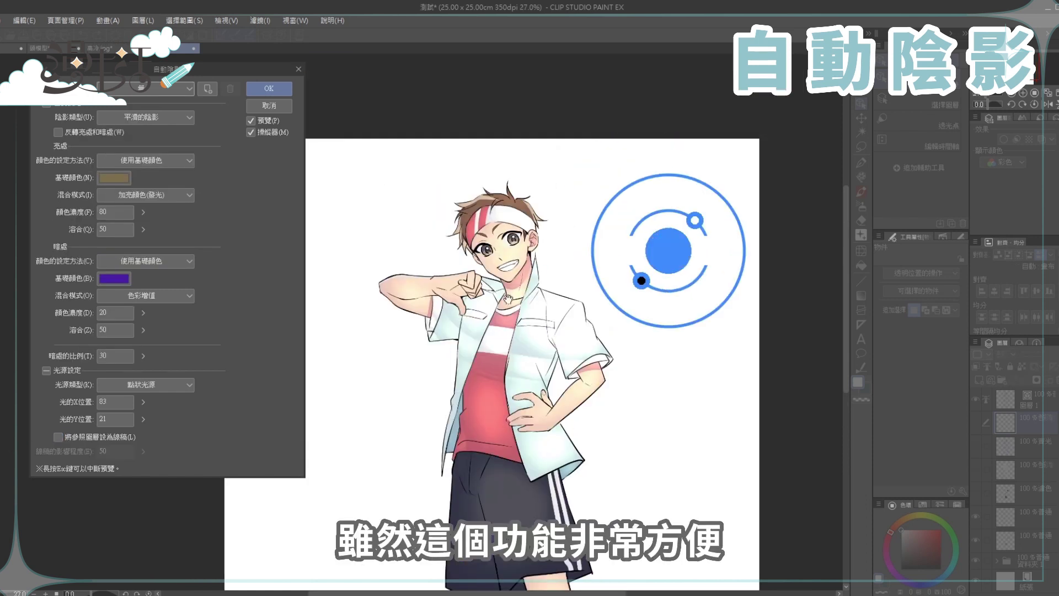
Move the point light source above and to the left of the character's head, at X 35, Y 6
scroll(502, 288, up, 3)
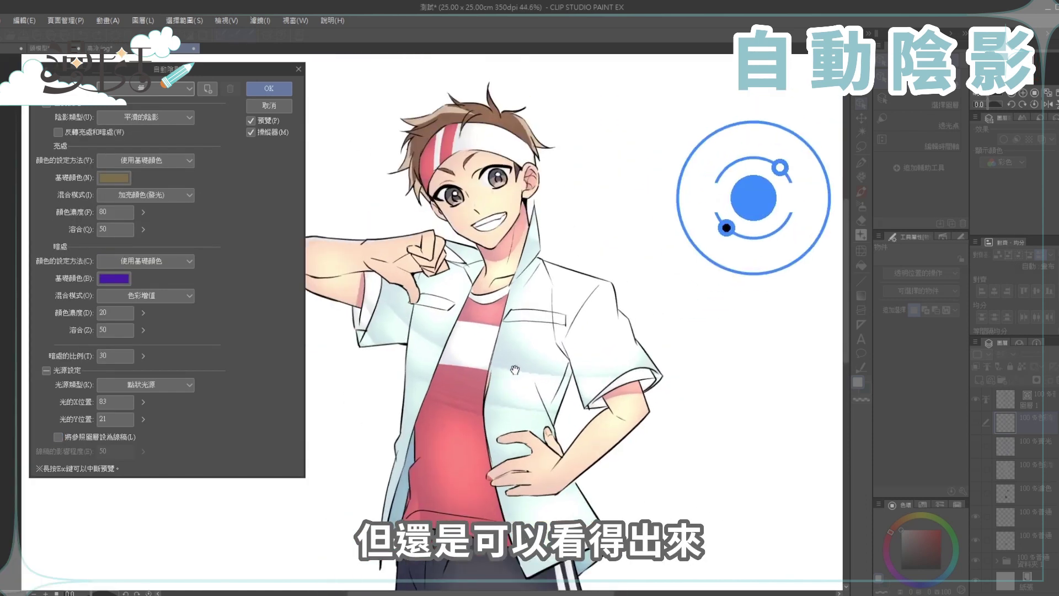
scroll(506, 334, up, 5)
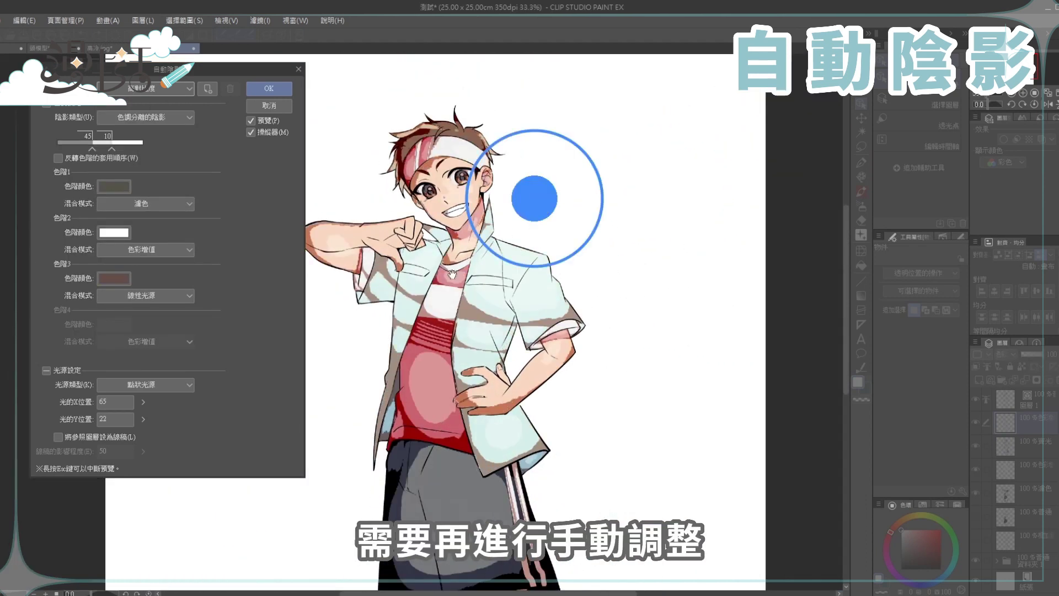
scroll(459, 173, up, 4)
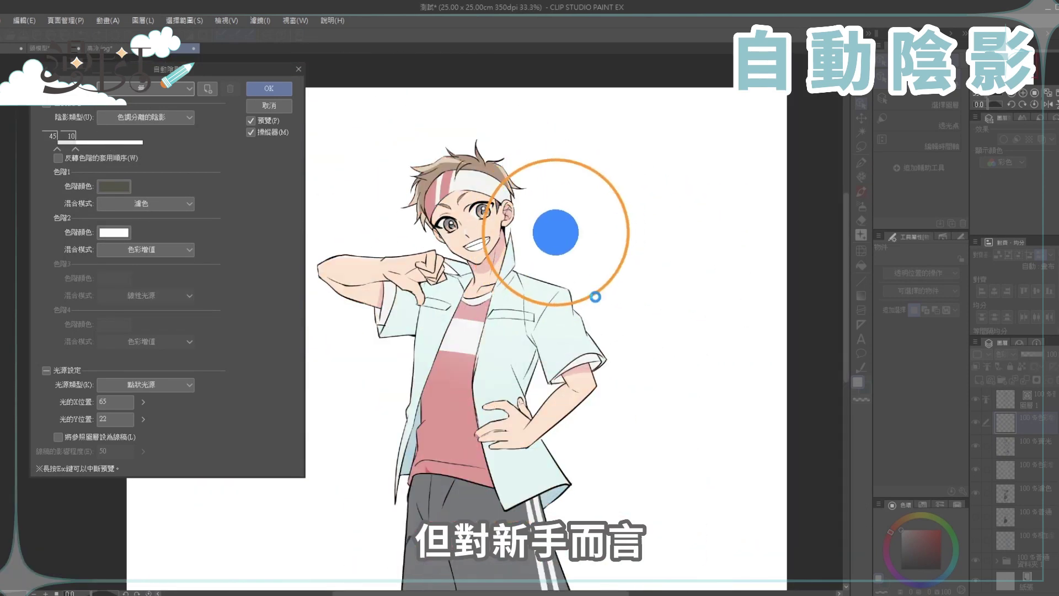
mouse_move(571, 234)
mouse_down()
mouse_move(669, 168)
mouse_move(529, 167)
mouse_move(360, 131)
mouse_up()
scroll(506, 238, up, 1)
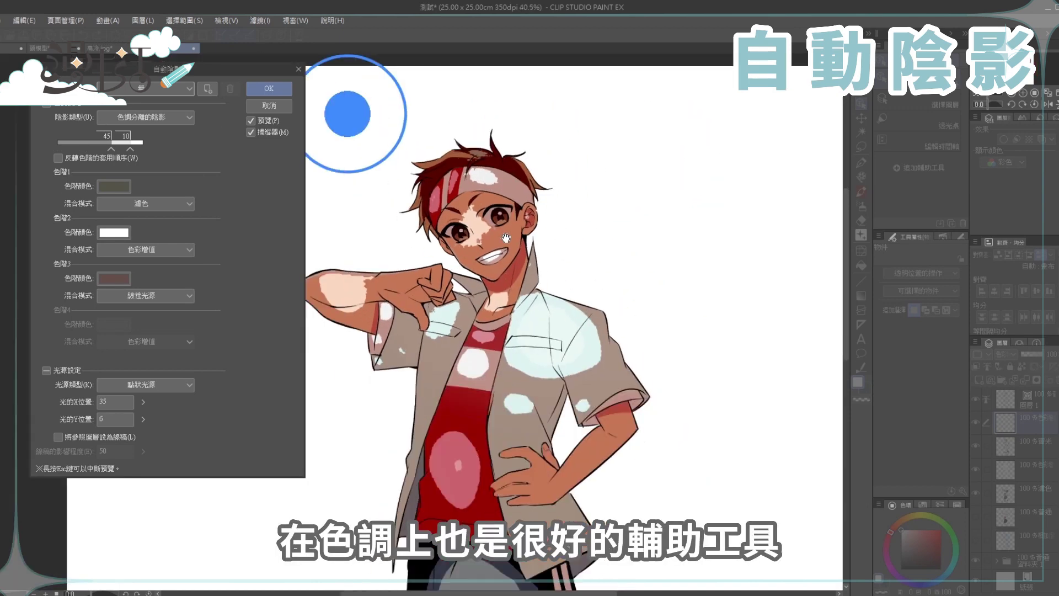
scroll(505, 239, down, 1)
scroll(506, 238, up, 4)
scroll(505, 239, down, 2)
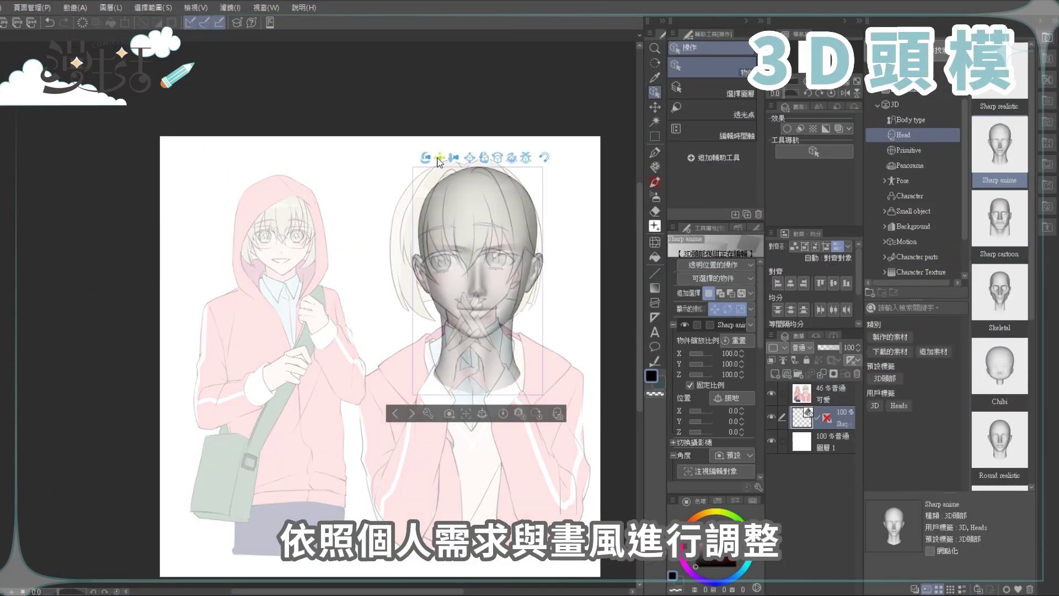
Select the 3D head layer and adjust the camera so the head lines up with the face in the sketch
scroll(518, 210, up, 7)
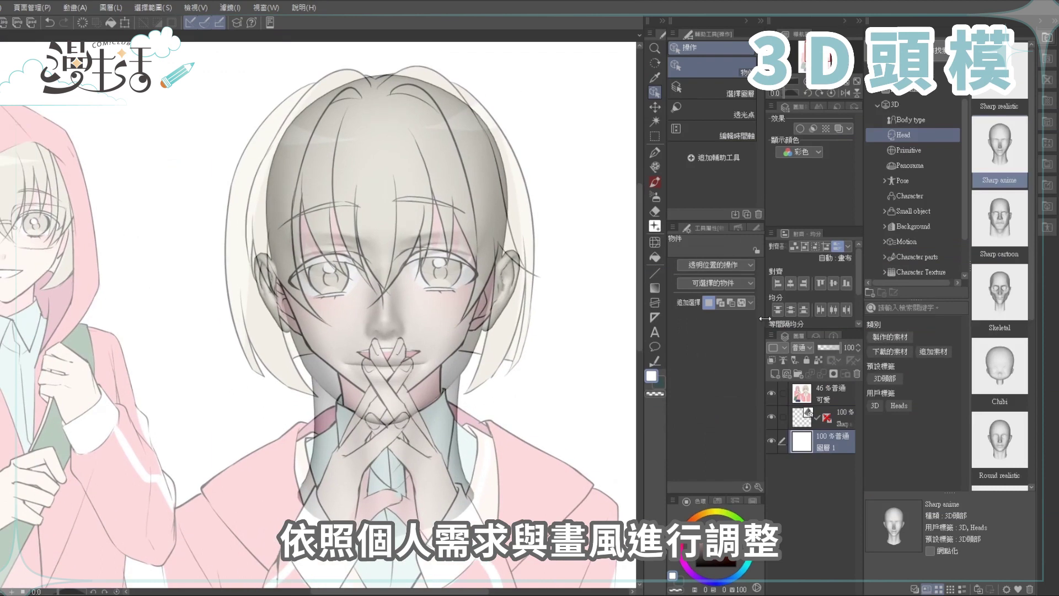
click(845, 422)
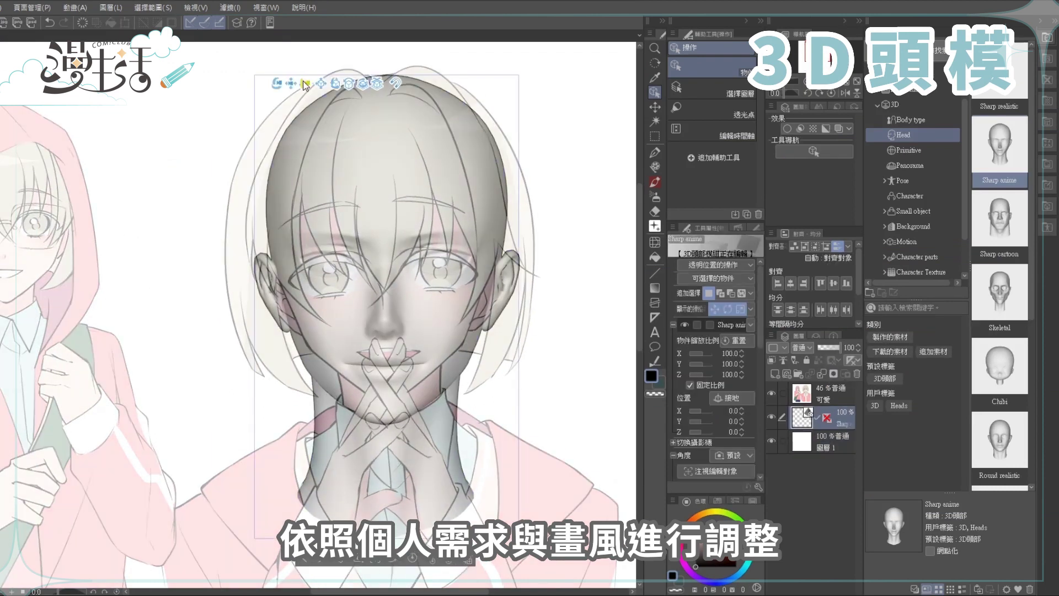
drag(305, 84, 303, 92)
mouse_move(283, 89)
mouse_down()
mouse_move(298, 90)
mouse_move(291, 74)
mouse_move(309, 83)
mouse_move(298, 92)
mouse_up()
Mix the 3D head model's face types, setting the middle face of the first row to 53 and of the last row to 51
click(759, 487)
click(606, 232)
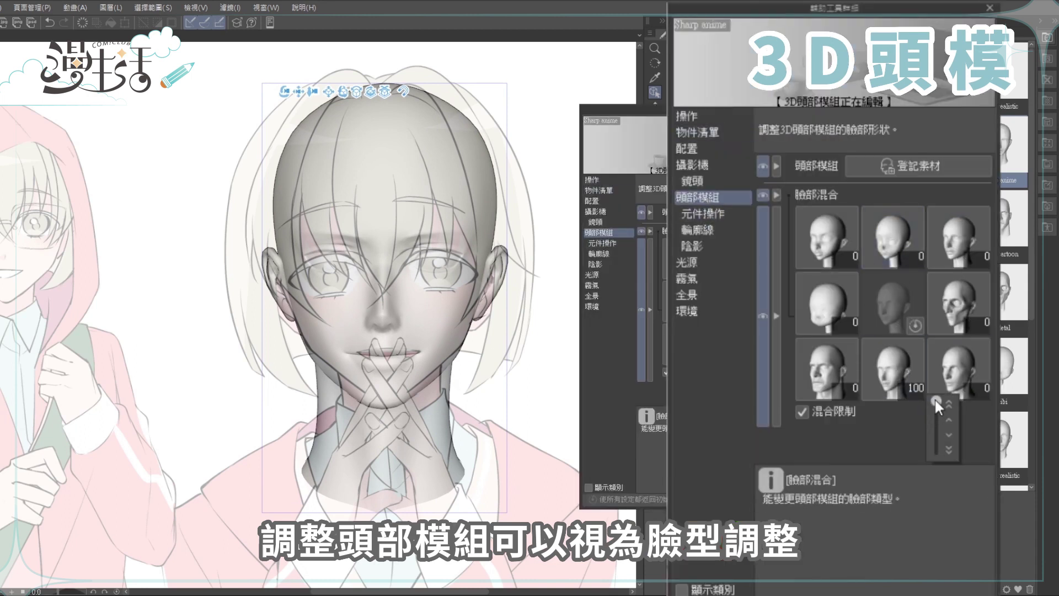
drag(936, 401, 936, 436)
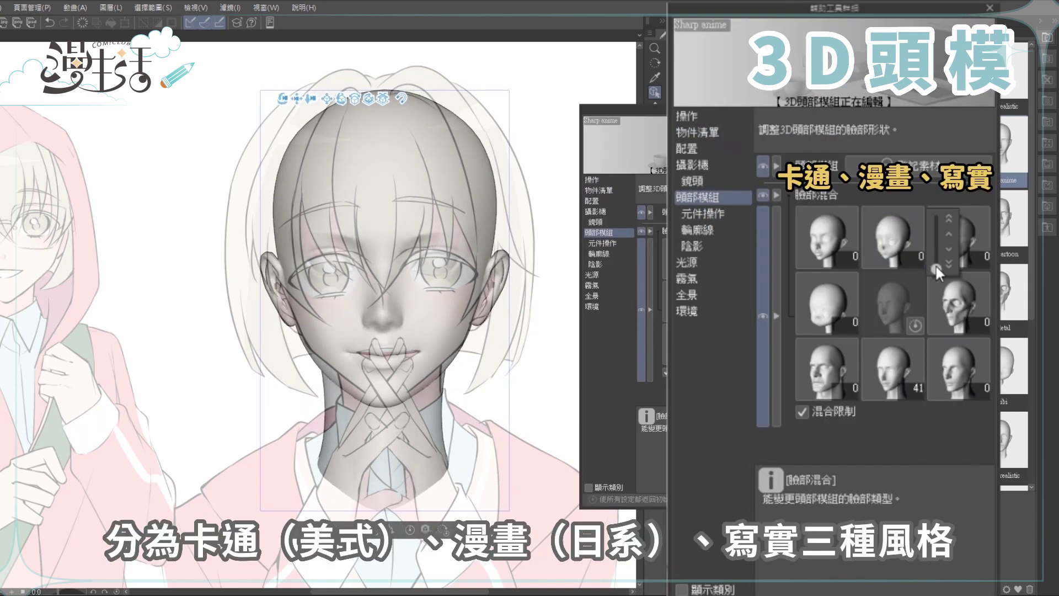
drag(935, 268, 936, 246)
click(917, 388)
drag(936, 402, 935, 379)
drag(298, 95, 299, 87)
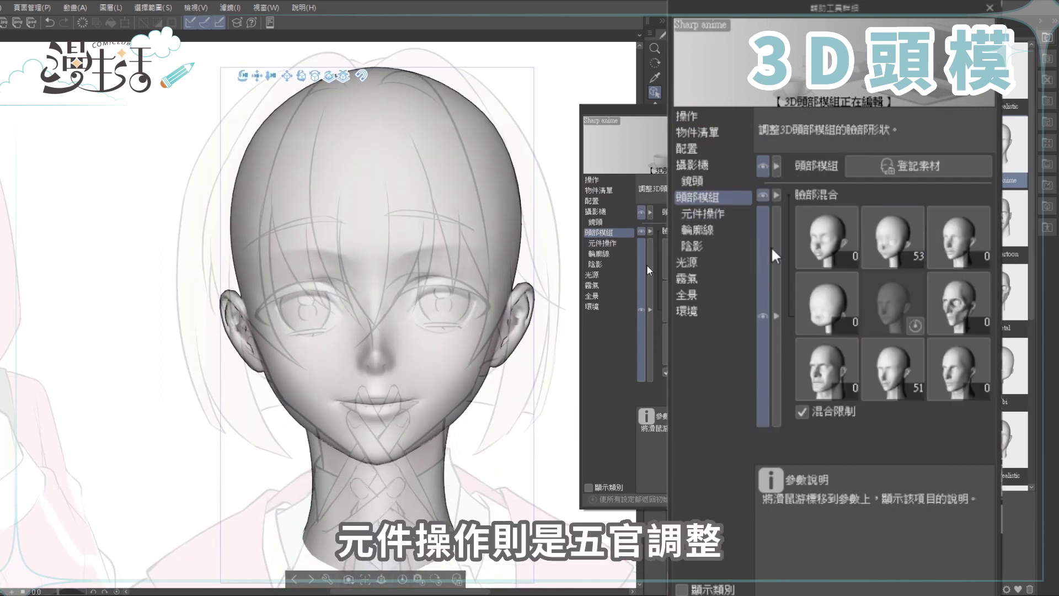
Adjust the vertical position of the head model's nose and of the facial part just above it
click(702, 213)
click(846, 265)
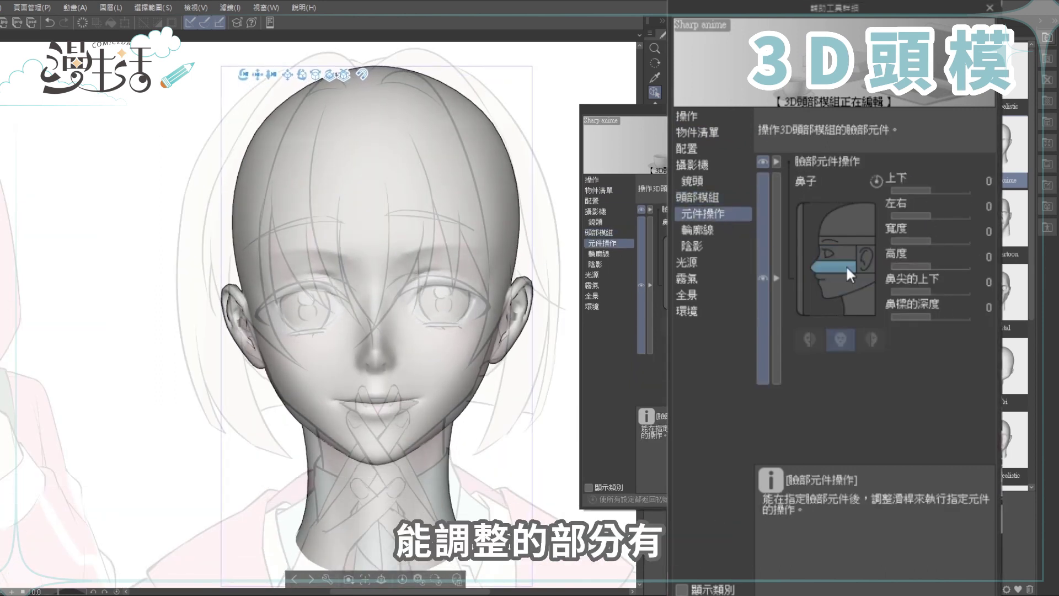
drag(930, 183, 924, 183)
click(847, 240)
drag(931, 183, 943, 183)
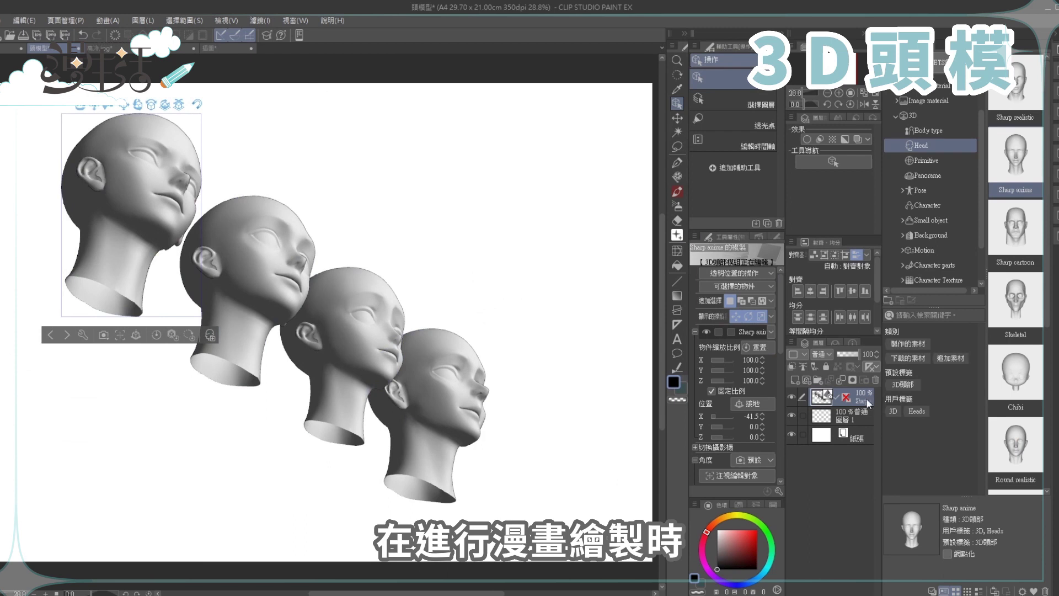
Start an LT conversion of the 3D heads layer into line art and adjust the black fill threshold
right_click(869, 399)
click(935, 307)
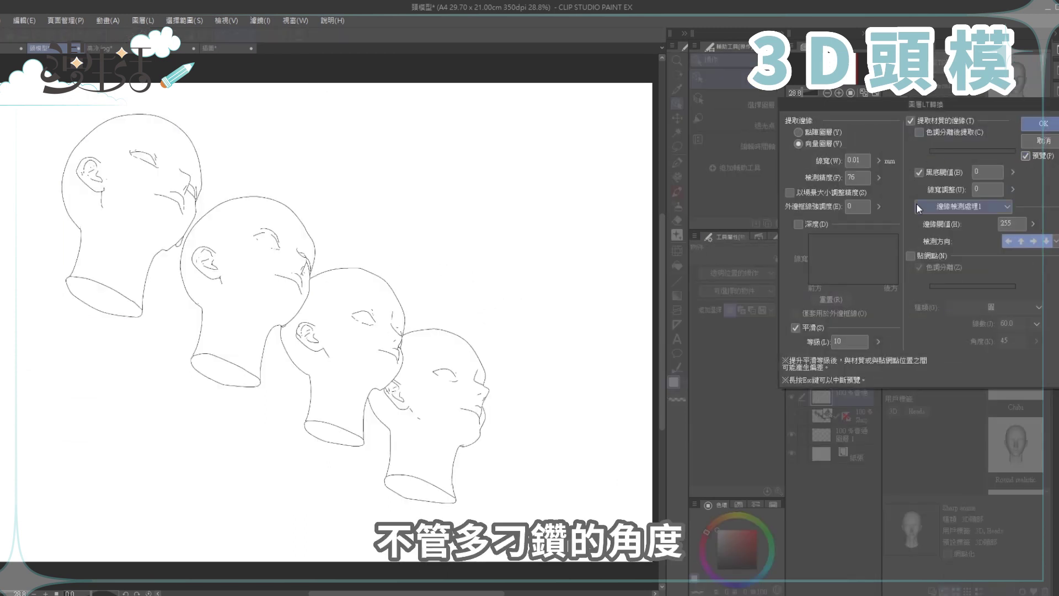
drag(1017, 174, 1017, 152)
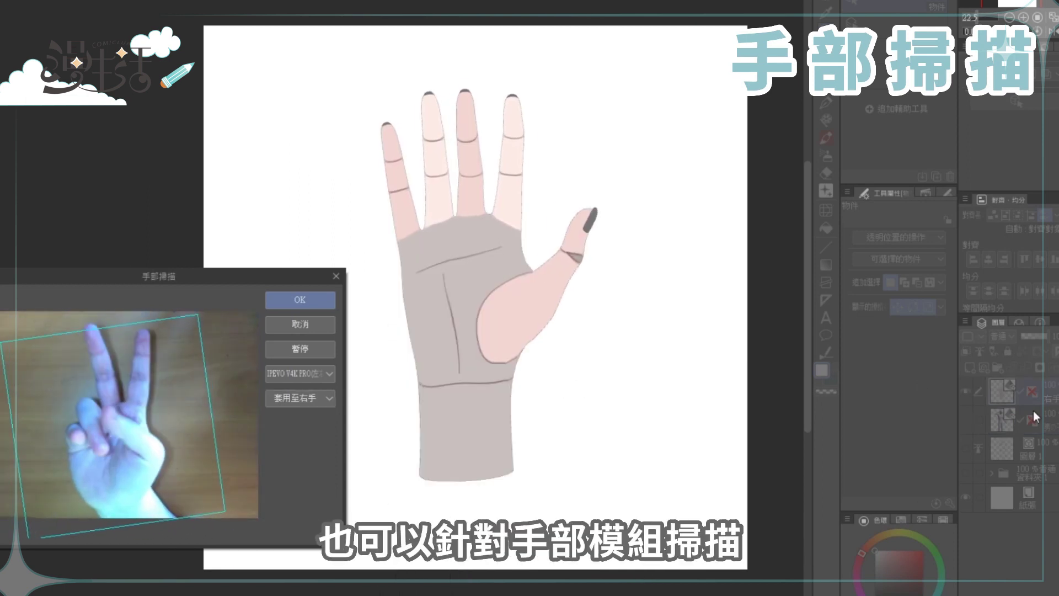
Apply the scanned hand pose to the right-hand 3D model and shift the camera on it
click(329, 303)
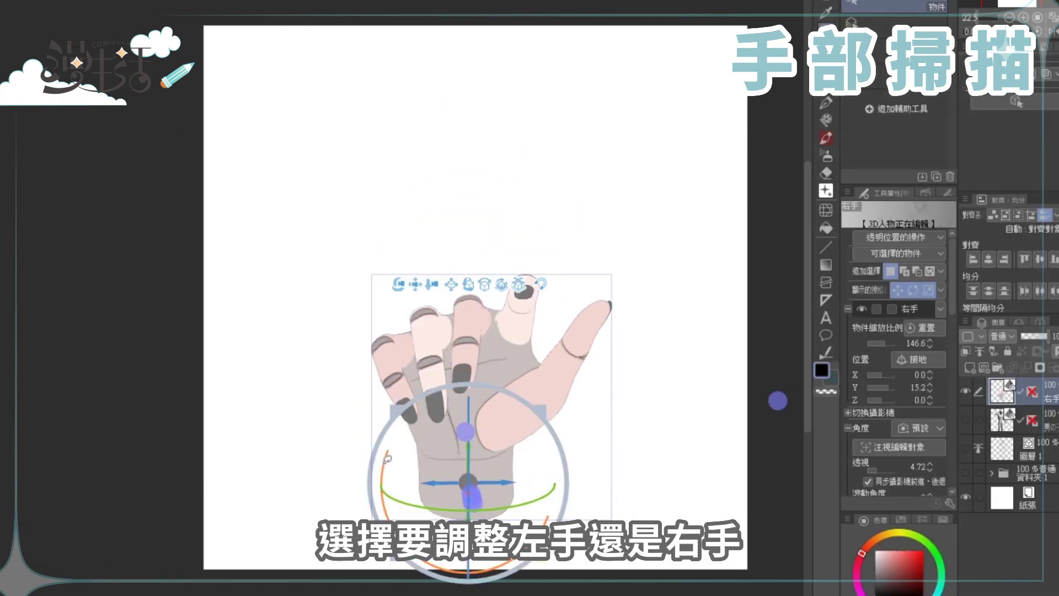
drag(414, 284, 457, 288)
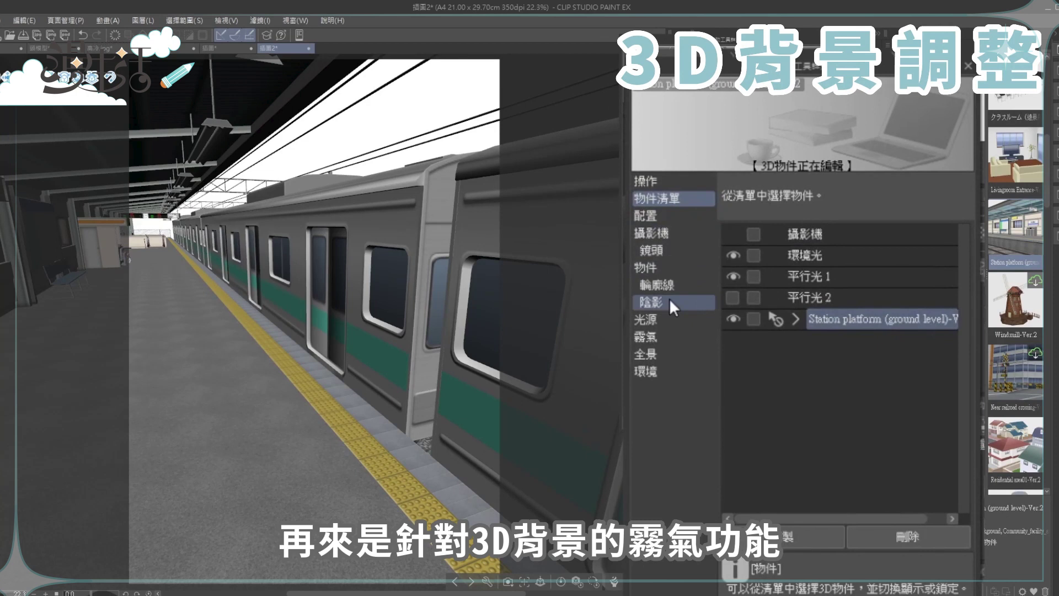
Enable fog for the station platform 3D background and give it an orange color
click(672, 333)
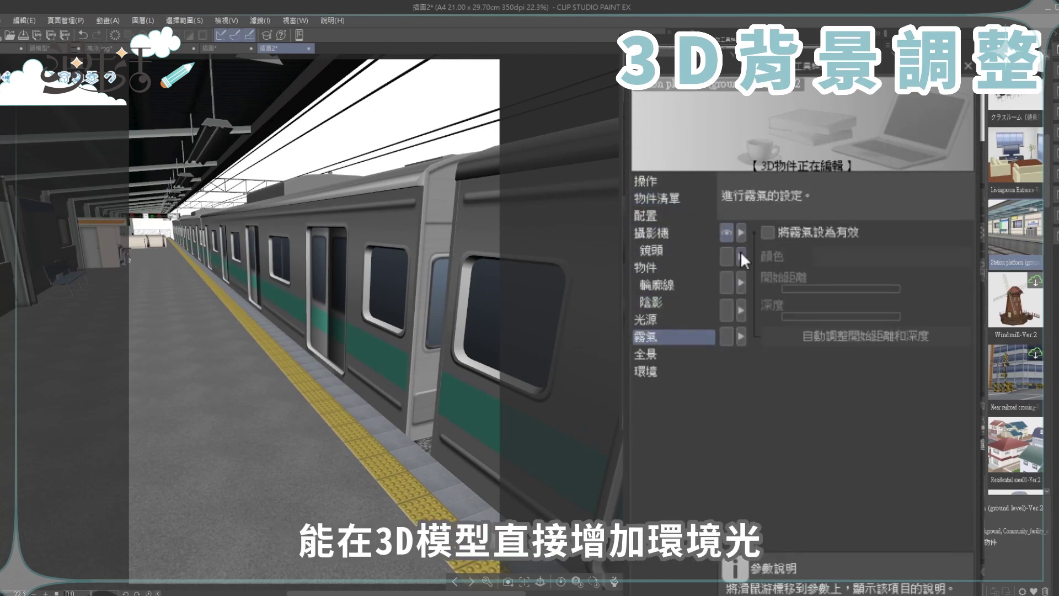
click(768, 232)
click(892, 256)
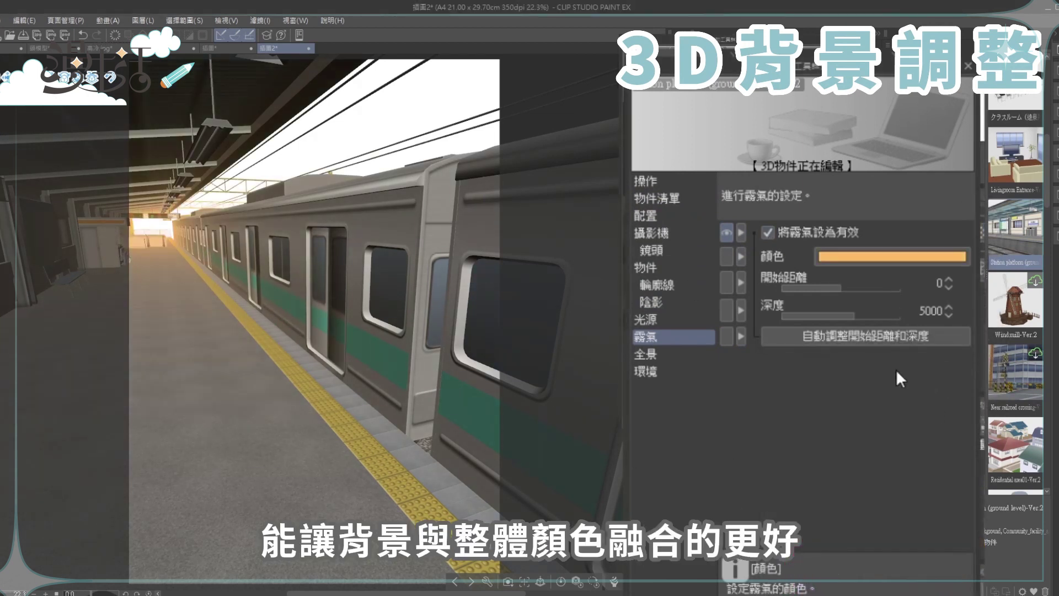
Correct the platform scene's perspective to vertical in the camera lens settings and reset the correction
click(674, 248)
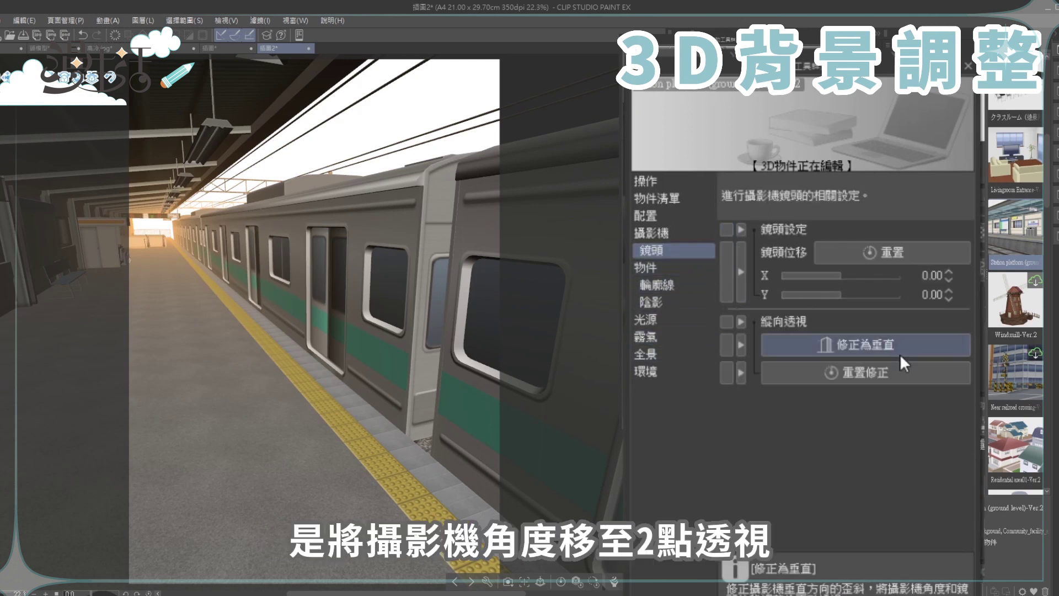
click(879, 346)
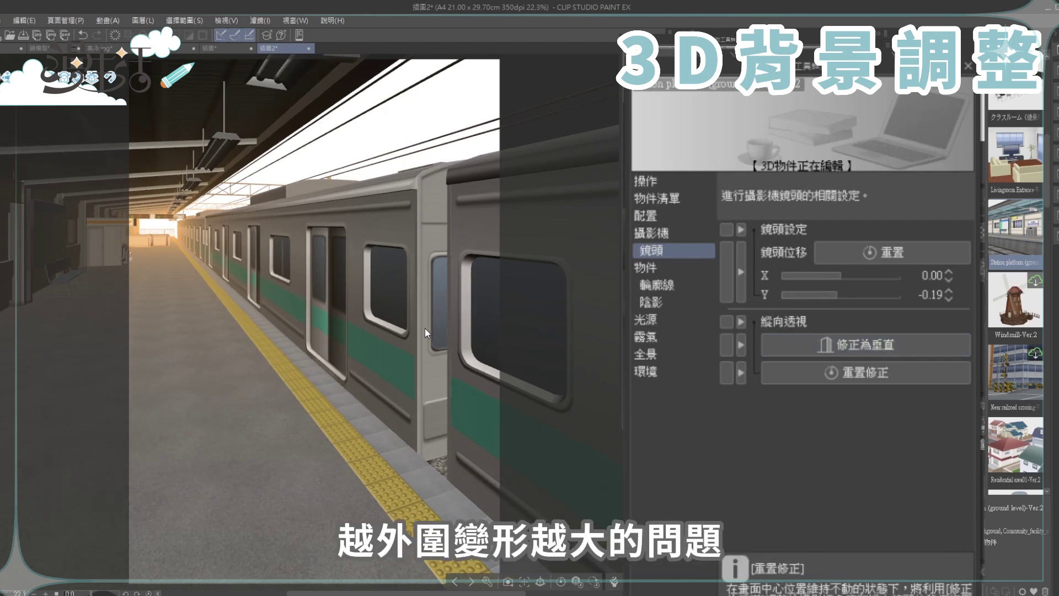
click(871, 372)
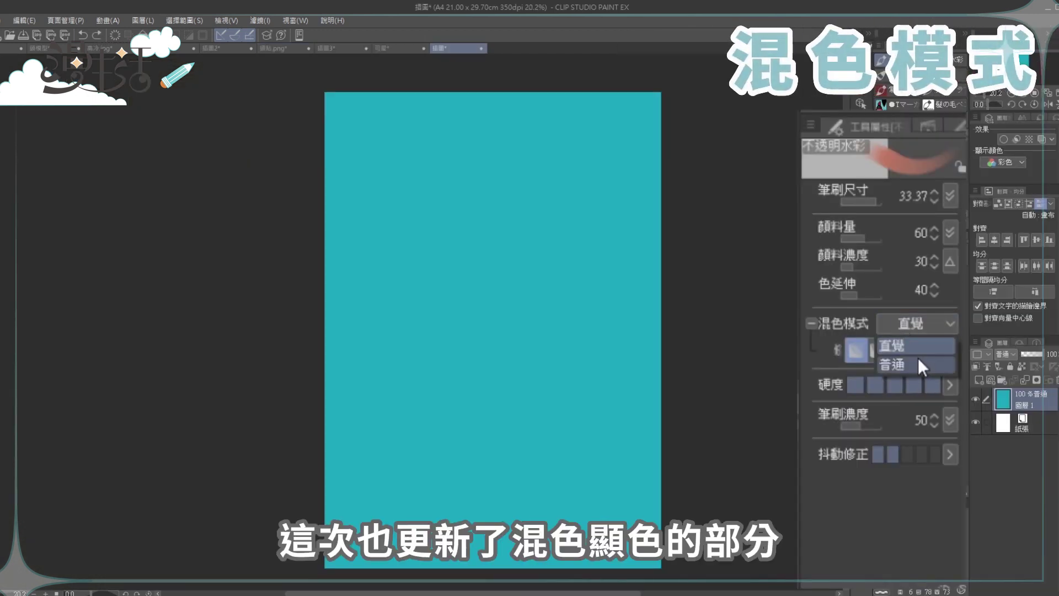
Set the opaque watercolor brush's color mixing mode to 普通 and paint a red patch near the top of the teal canvas
click(918, 359)
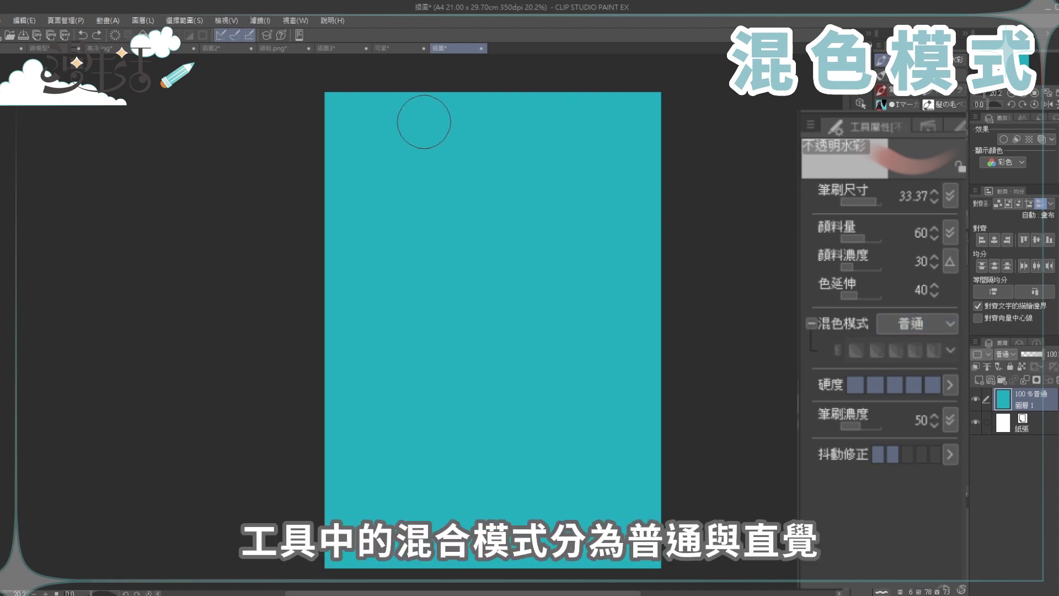
drag(379, 139, 395, 133)
drag(519, 139, 515, 159)
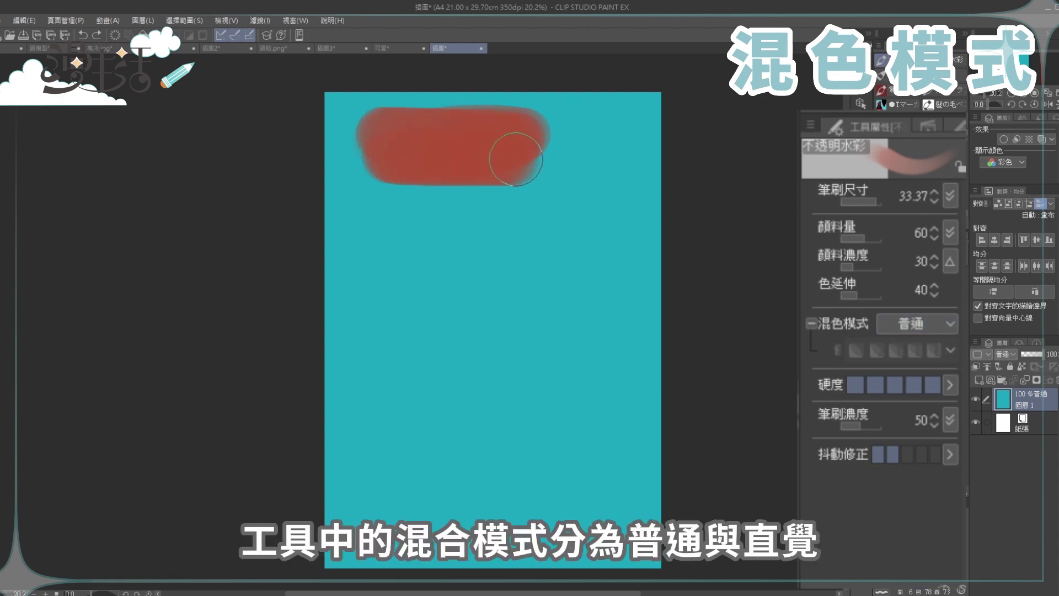
Switch the brush's color mixing mode to 直覺 and paint a second red patch below the first
click(924, 322)
click(919, 346)
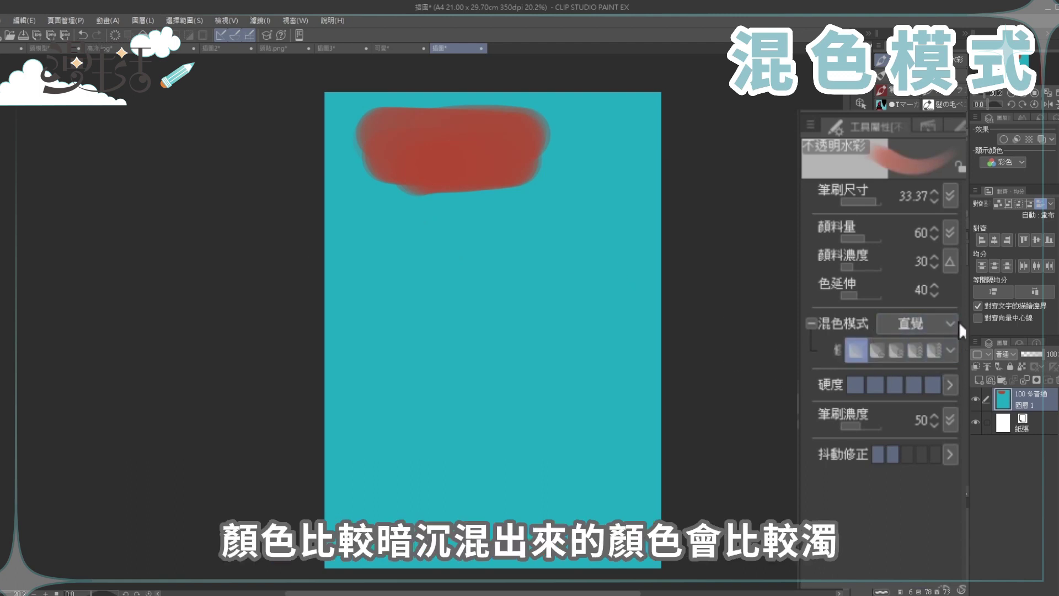
mouse_move(398, 266)
mouse_down()
mouse_move(481, 255)
mouse_move(373, 287)
mouse_move(502, 286)
mouse_move(379, 305)
mouse_move(473, 312)
mouse_up()
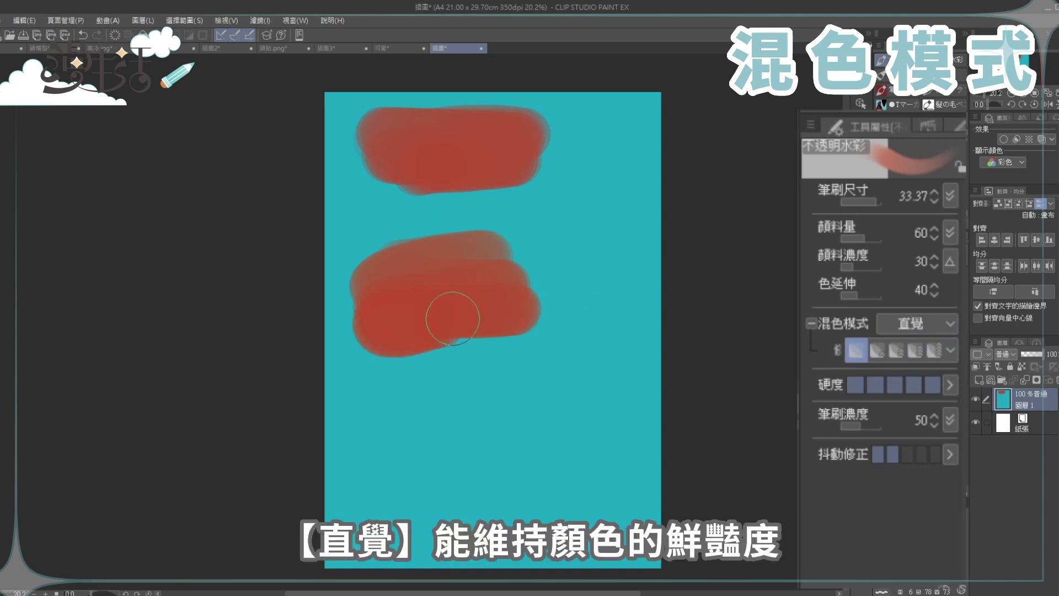
Open the opaque watercolor brush's detailed ink settings showing the color mixing mode and move them aside from the brush list
scroll(513, 198, up, 3)
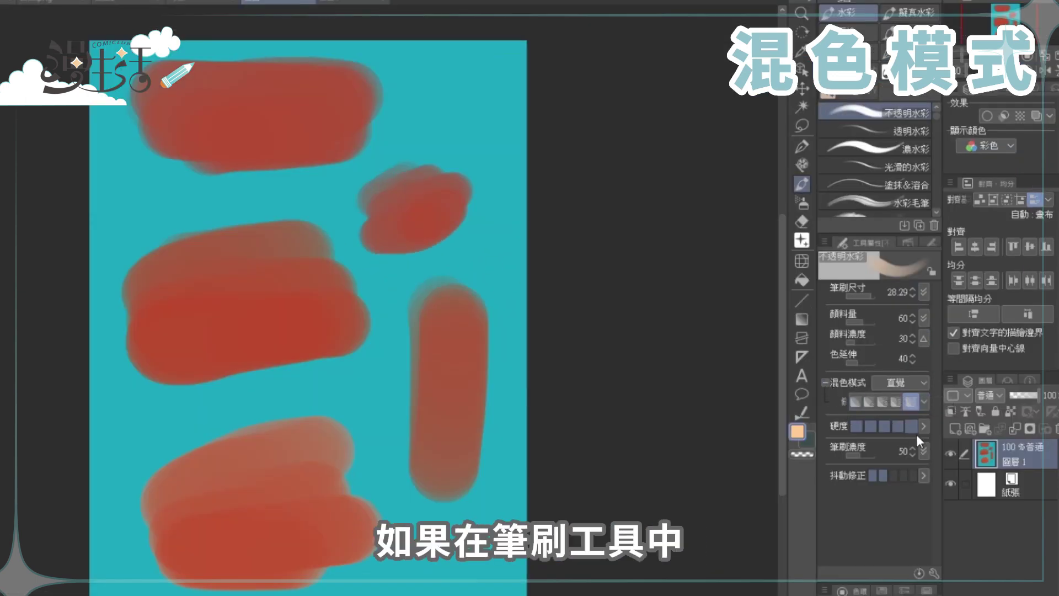
click(937, 570)
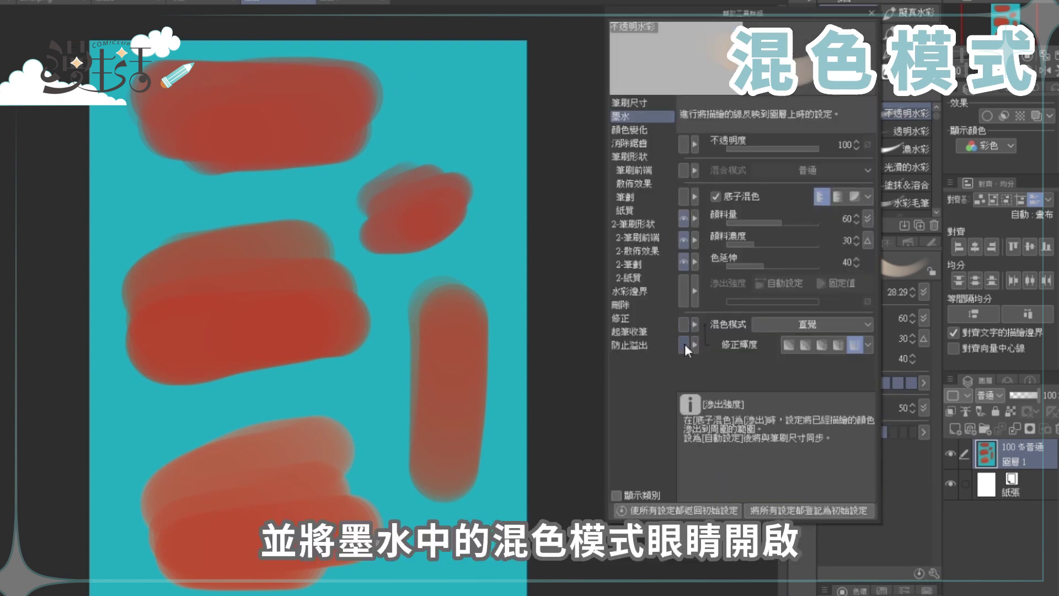
drag(781, 8, 669, 0)
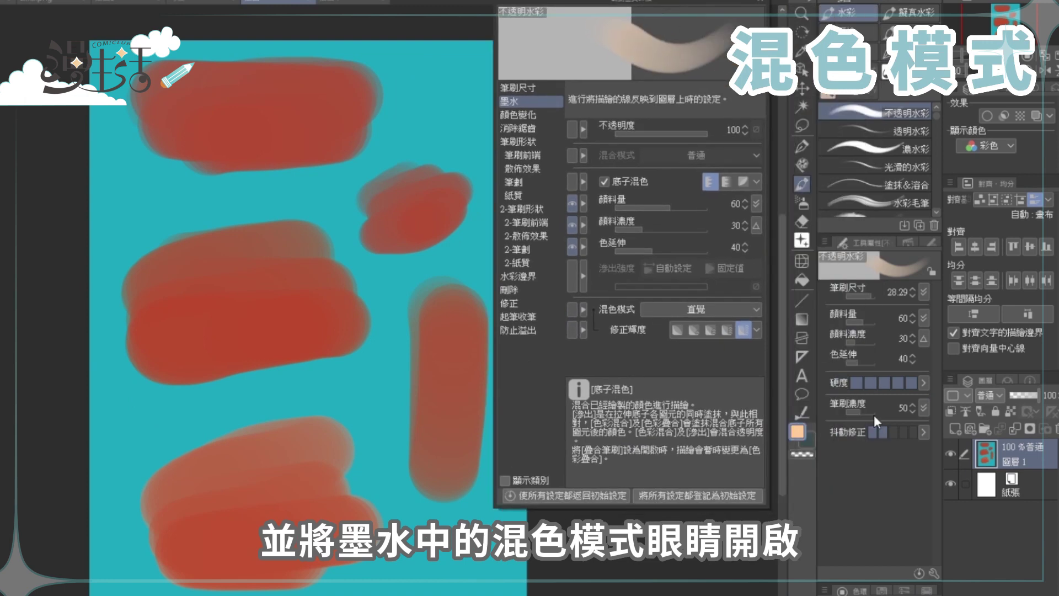
Select the 濃 邊緣明顯 brush and another watercolor brush to compare their color mixing settings
scroll(890, 205, down, 3)
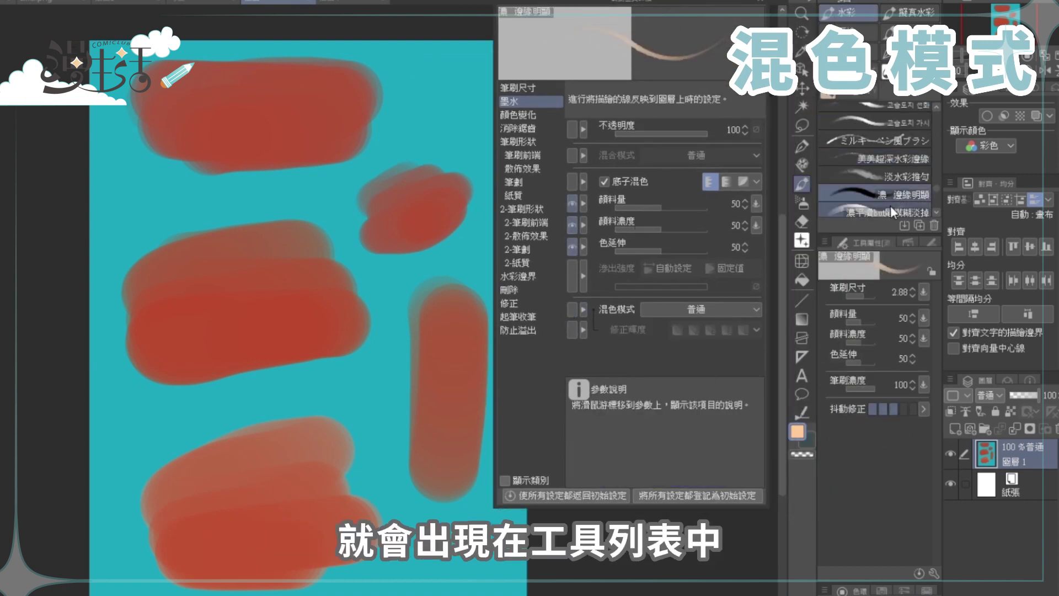
click(889, 196)
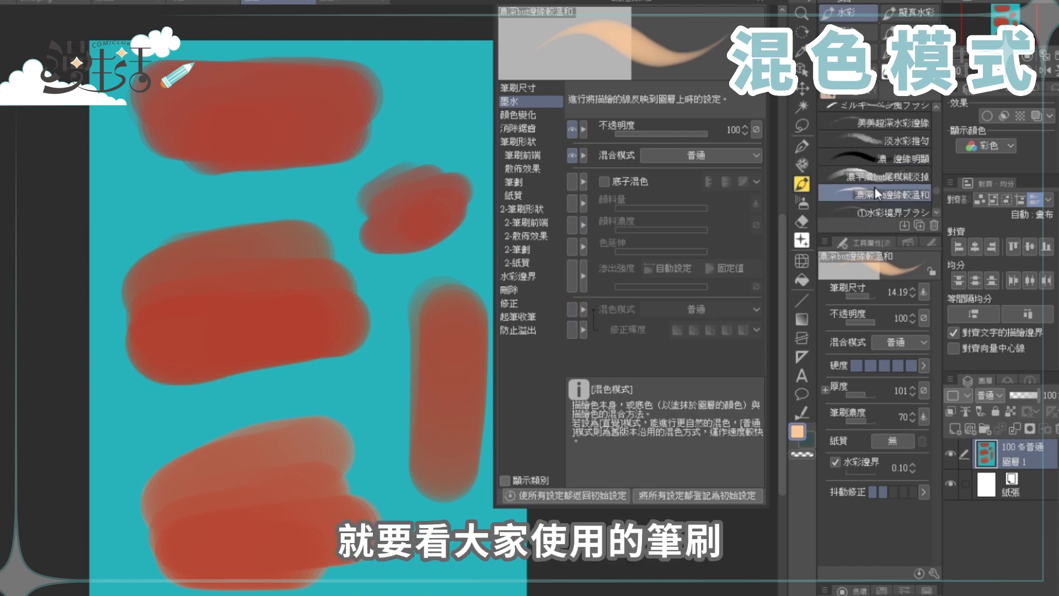
scroll(876, 187, down, 2)
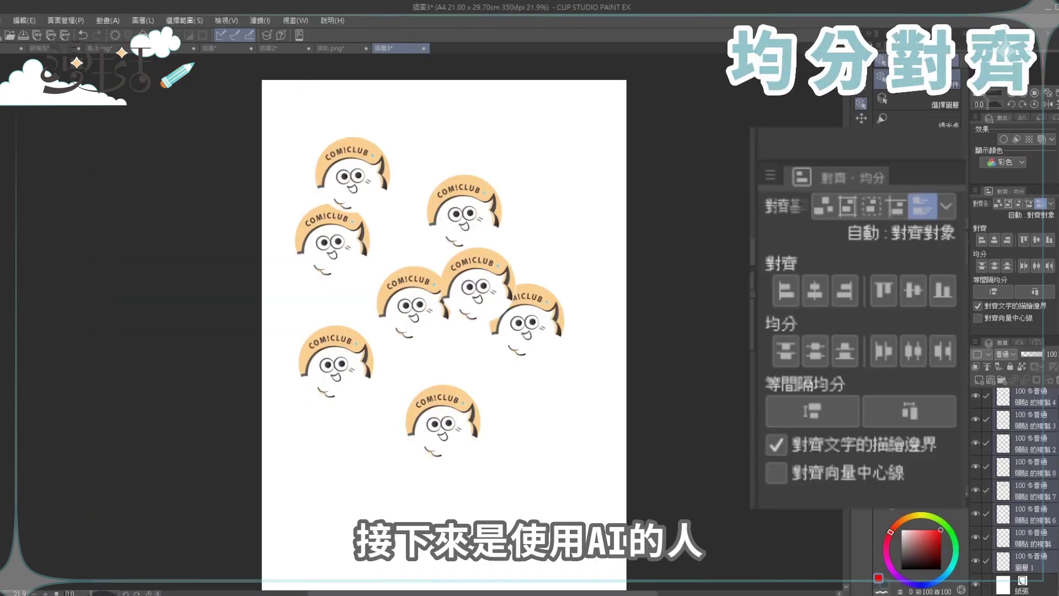
Distribute the selected COMICLUB icon layers evenly in the vertical direction by their top edges
click(984, 268)
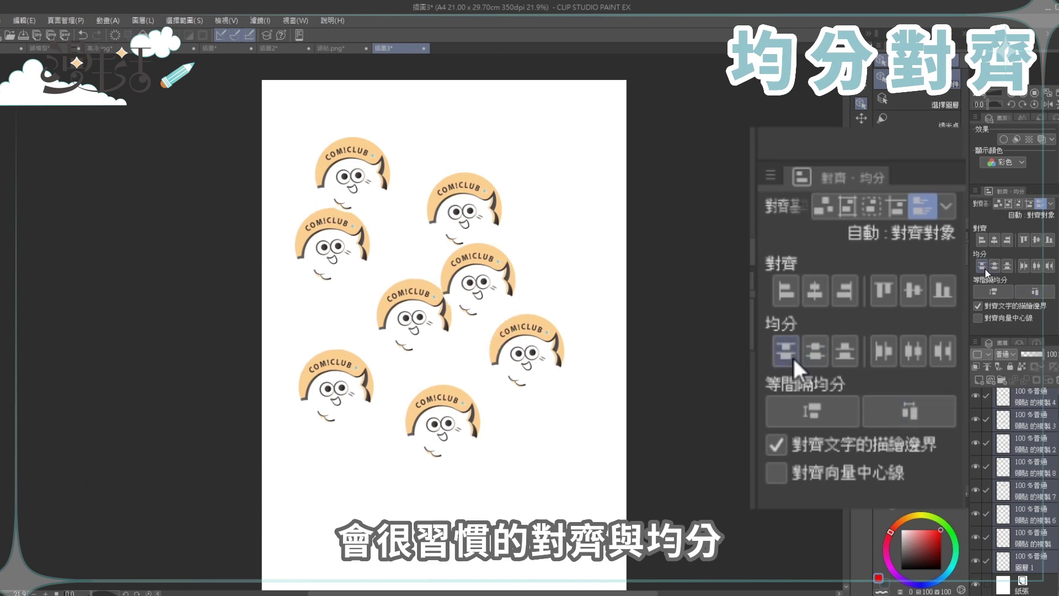
Distribute the selected COMICLUB icon layers evenly by their horizontal centers and align them on their horizontal and vertical centers
click(1040, 267)
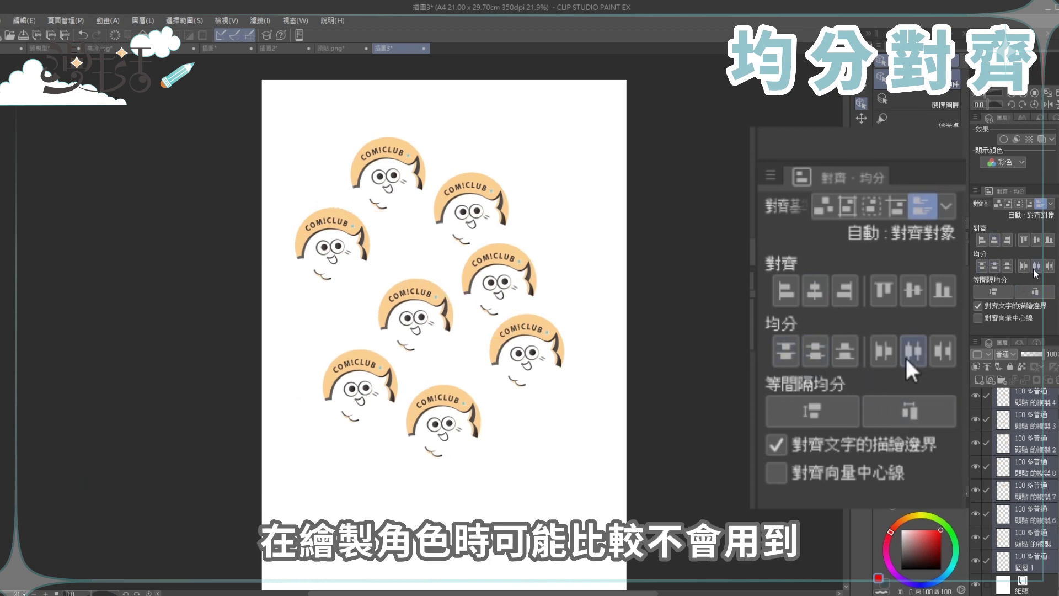
click(994, 242)
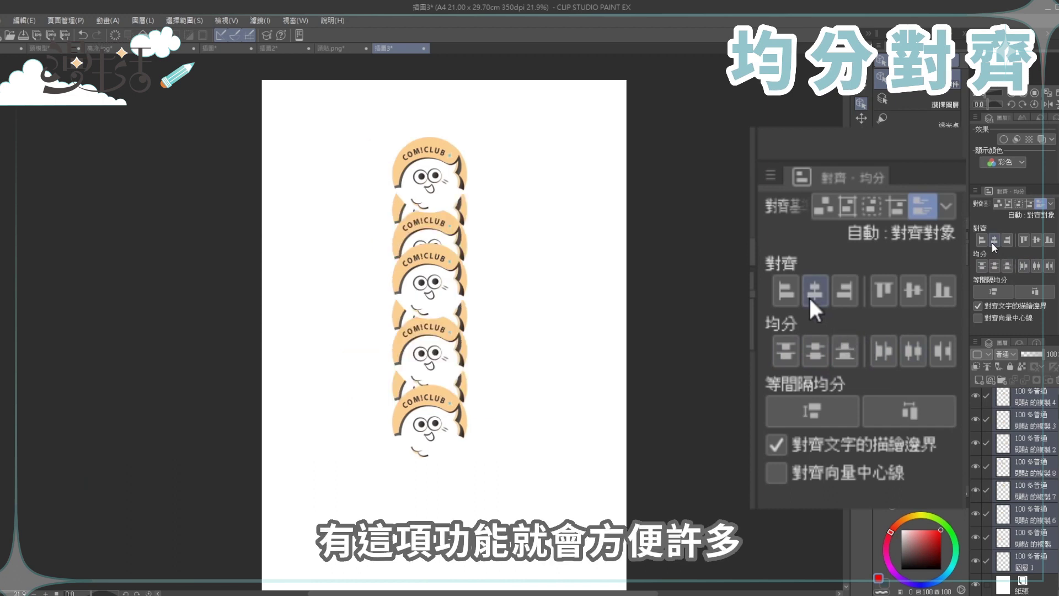
click(1036, 241)
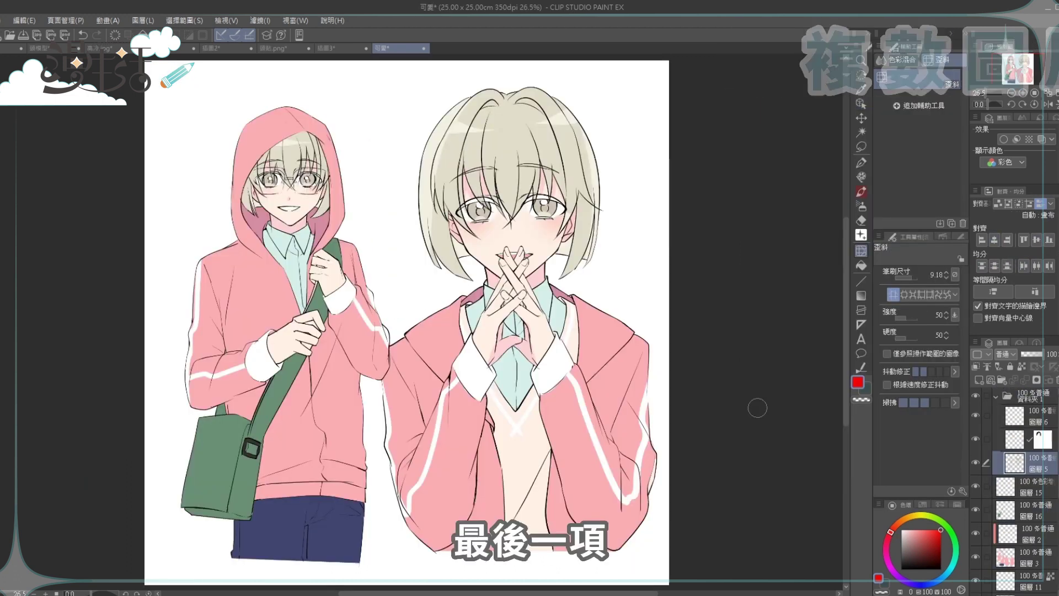
Toggle the line art layer 圖層 5 off and on, and try warping the short-haired character's fringe and eye with the 歪斜 tool
click(975, 463)
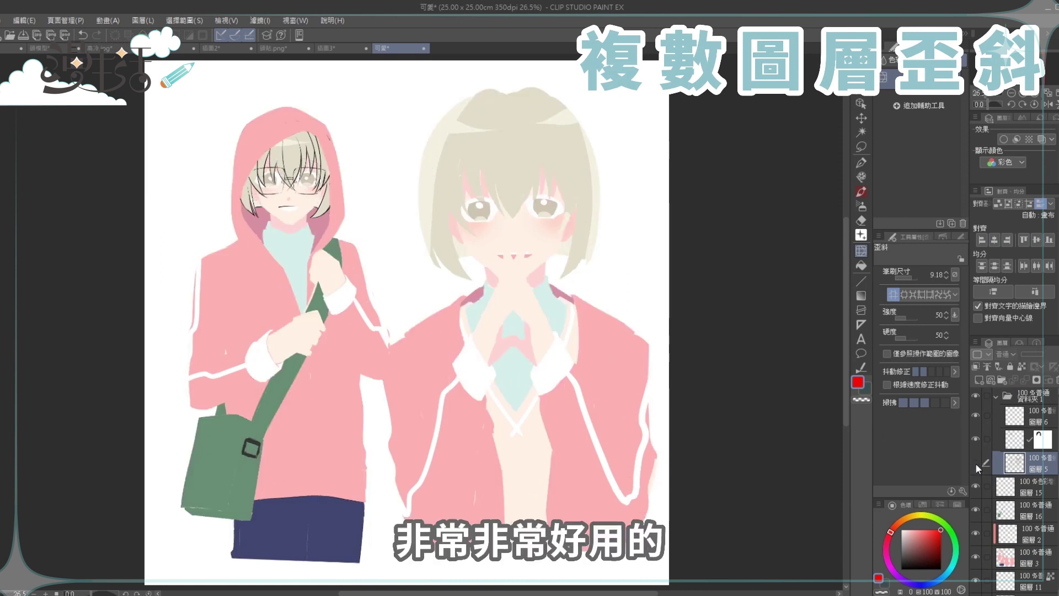
click(975, 462)
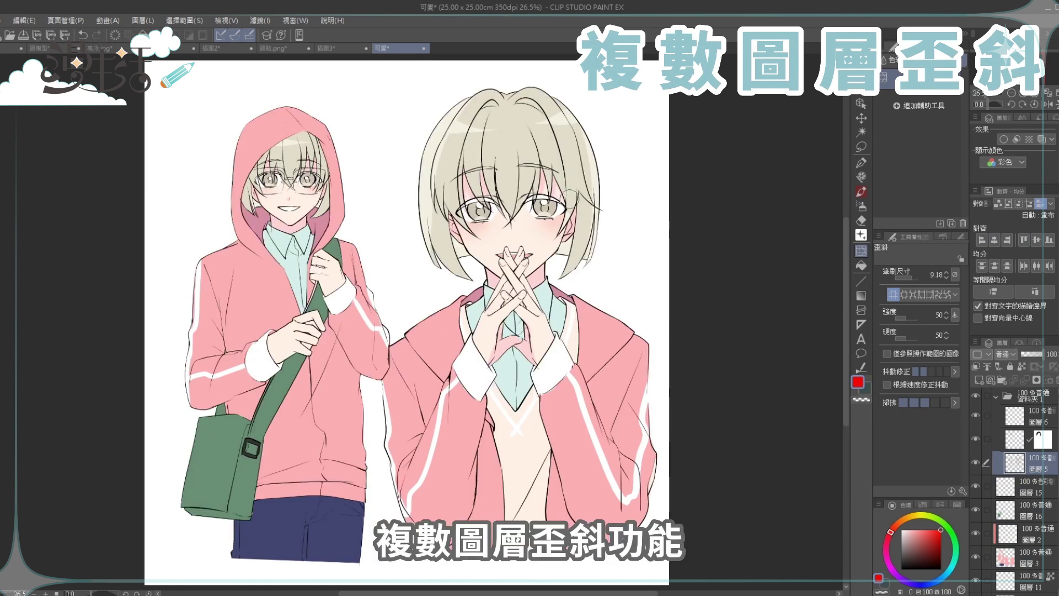
mouse_move(551, 215)
mouse_down()
mouse_move(541, 182)
mouse_move(598, 242)
mouse_up()
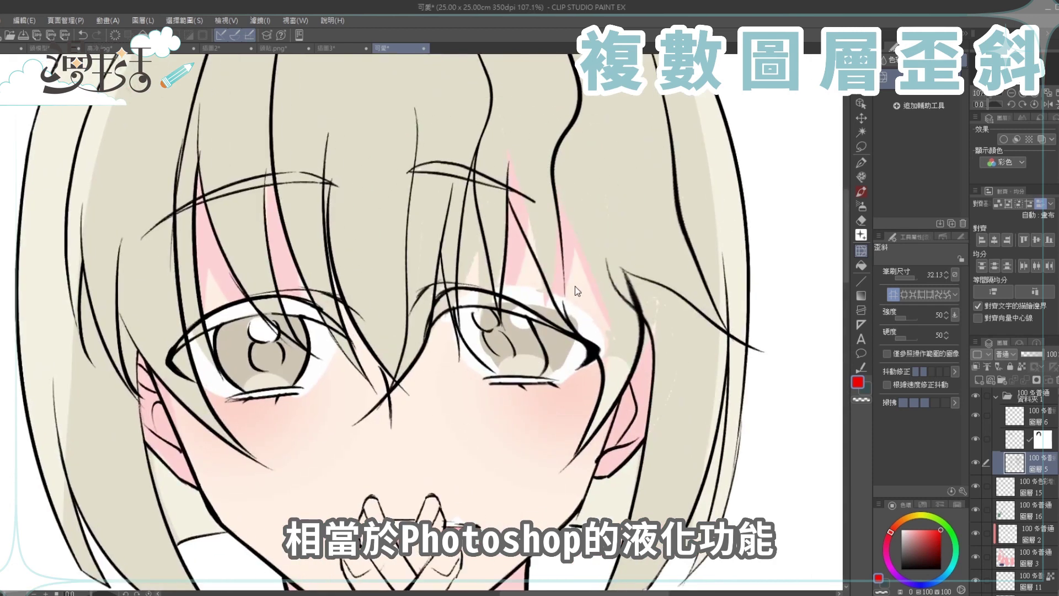
key(ctrl+z)
Nudge the short-haired character's fringe and the hair beside the face slightly with the 歪斜 tool
mouse_move(466, 249)
mouse_down()
mouse_move(478, 242)
mouse_move(458, 249)
mouse_move(483, 257)
mouse_up()
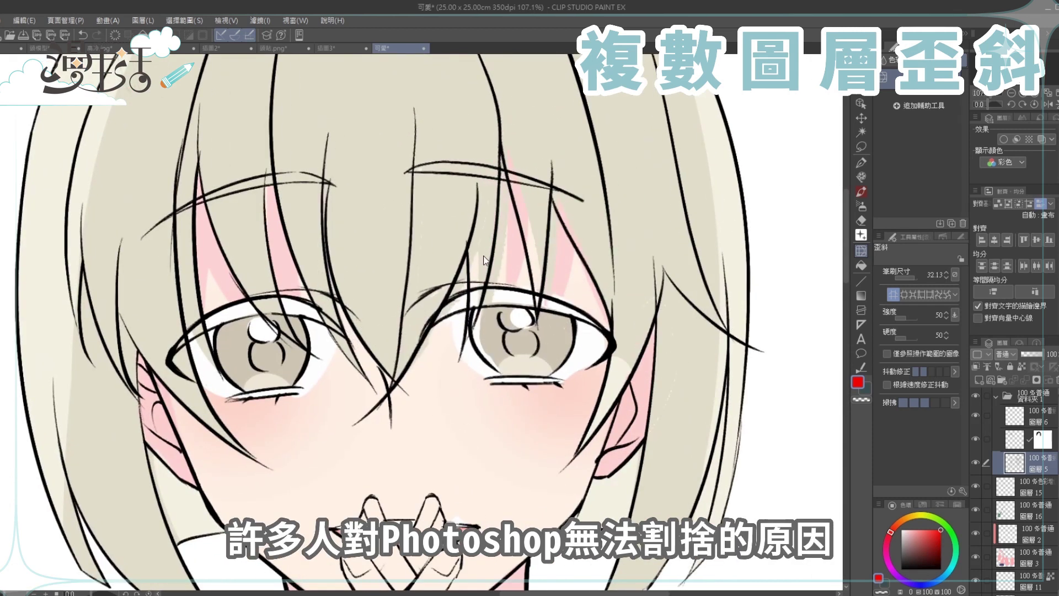
scroll(466, 279, down, 3)
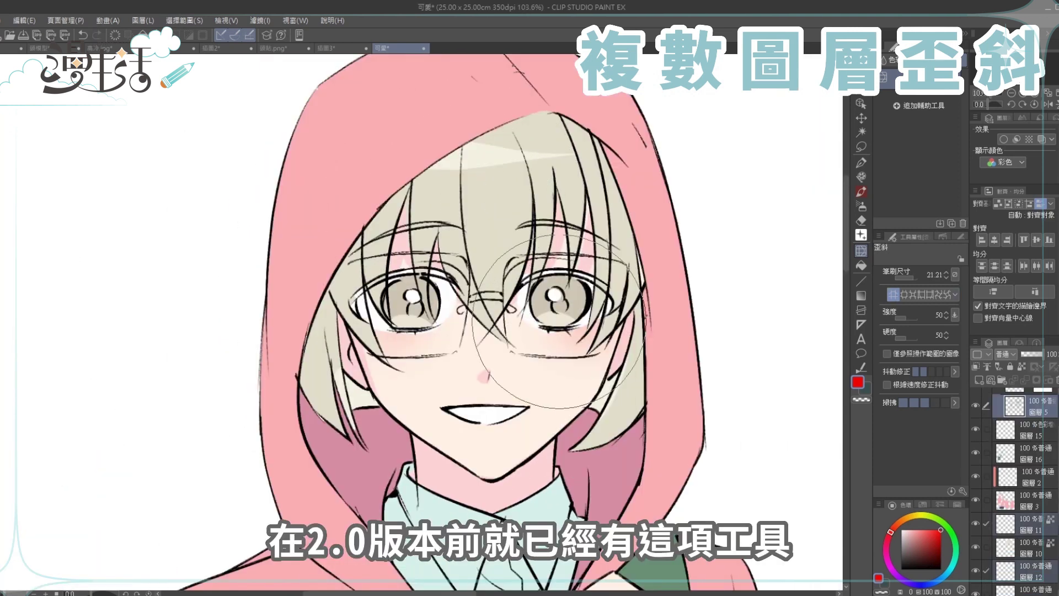
mouse_move(558, 322)
mouse_down()
mouse_move(543, 313)
mouse_move(564, 314)
mouse_up()
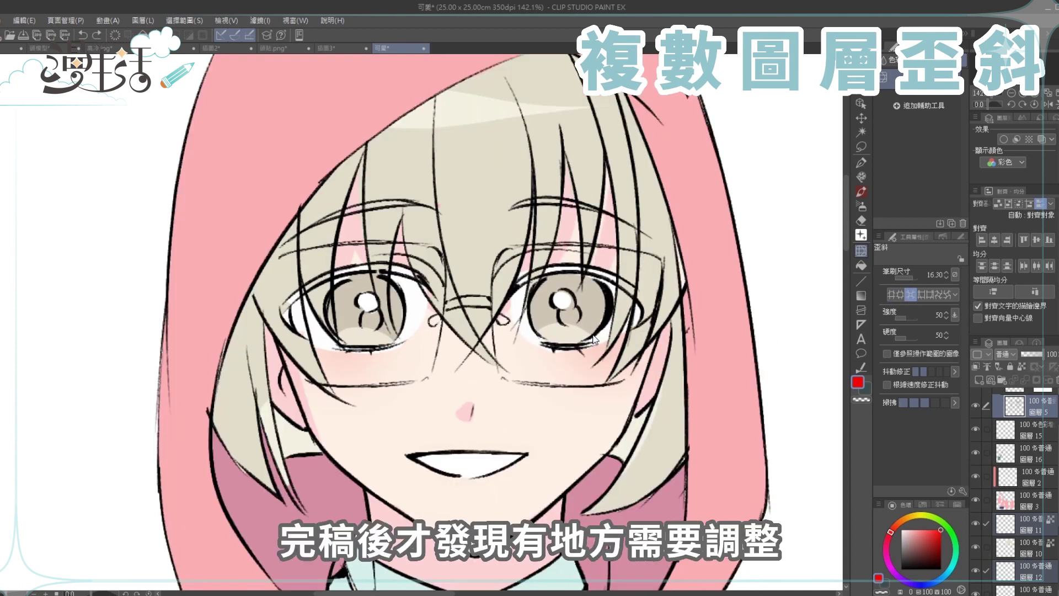
Reshape both eyes of the hooded character across the selected layers with the 歪斜 tool
drag(557, 304, 574, 309)
drag(357, 303, 347, 310)
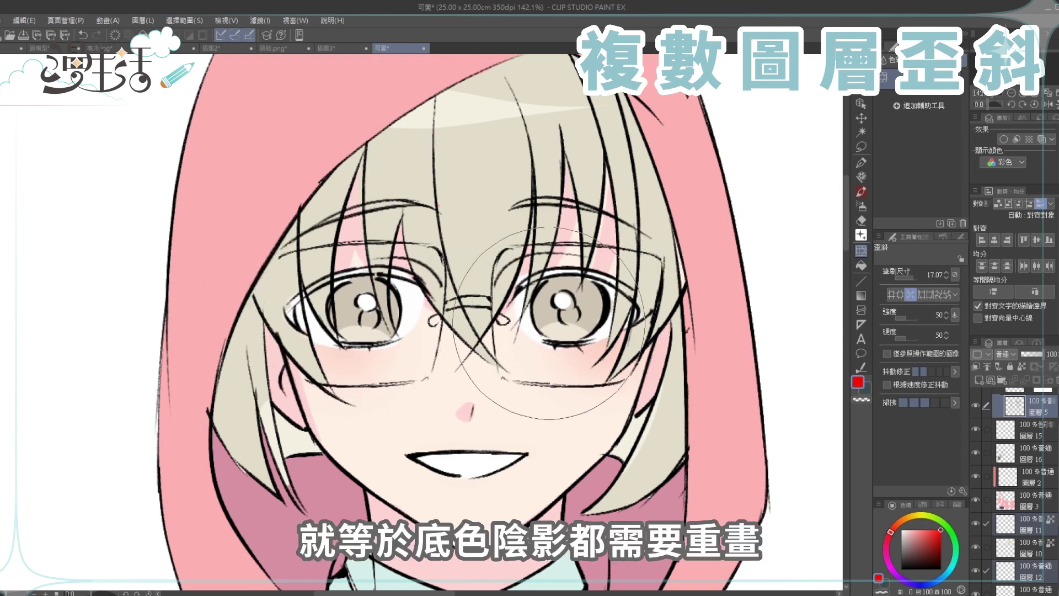
drag(562, 320, 519, 326)
drag(522, 337, 509, 319)
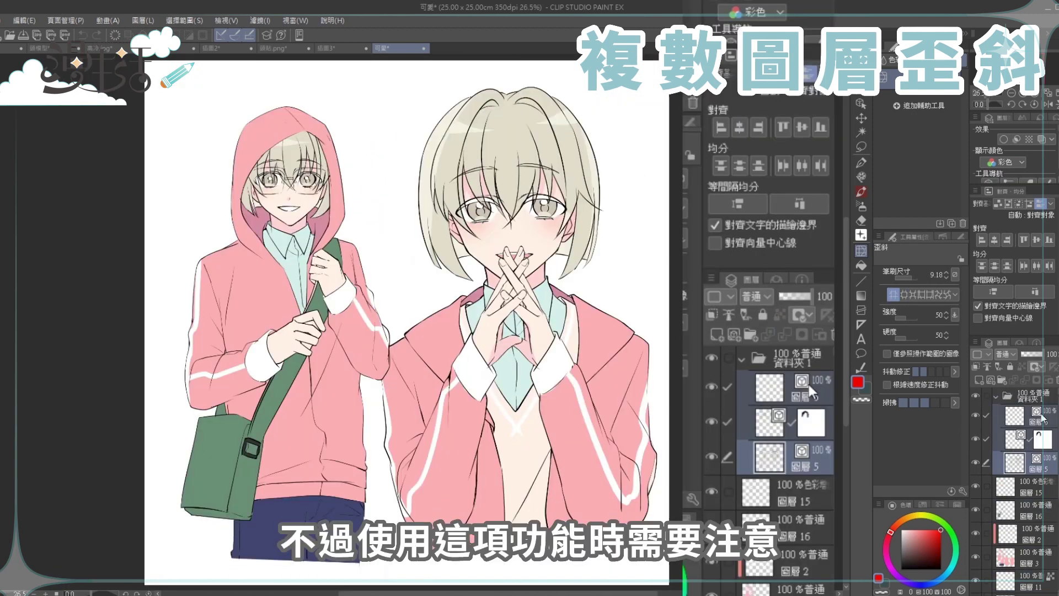
Rasterize the selected vector layers in 資料夾 1 with the 點陣圖層化 command
right_click(812, 382)
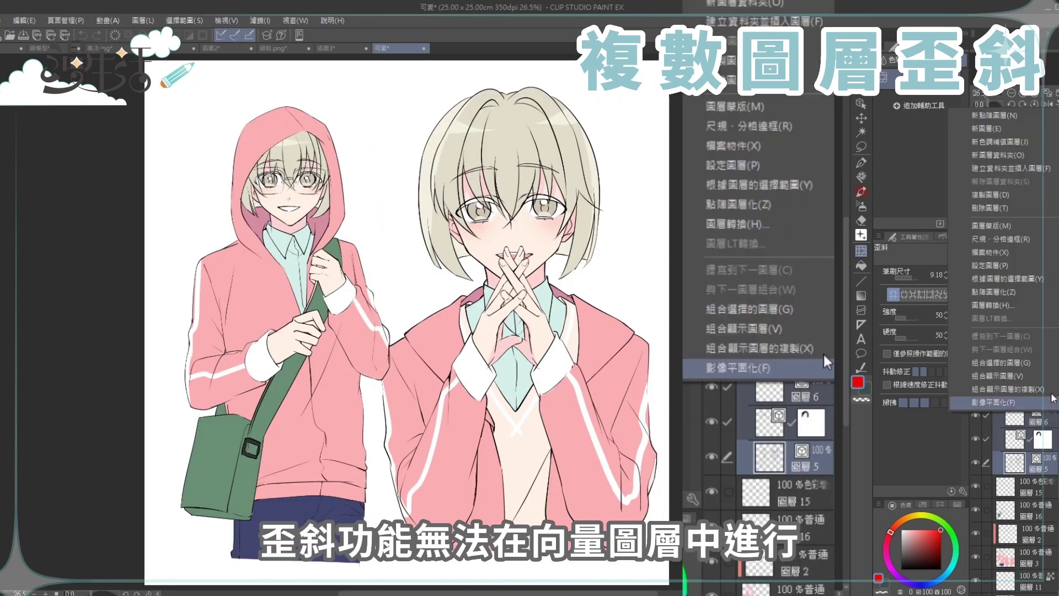
click(766, 203)
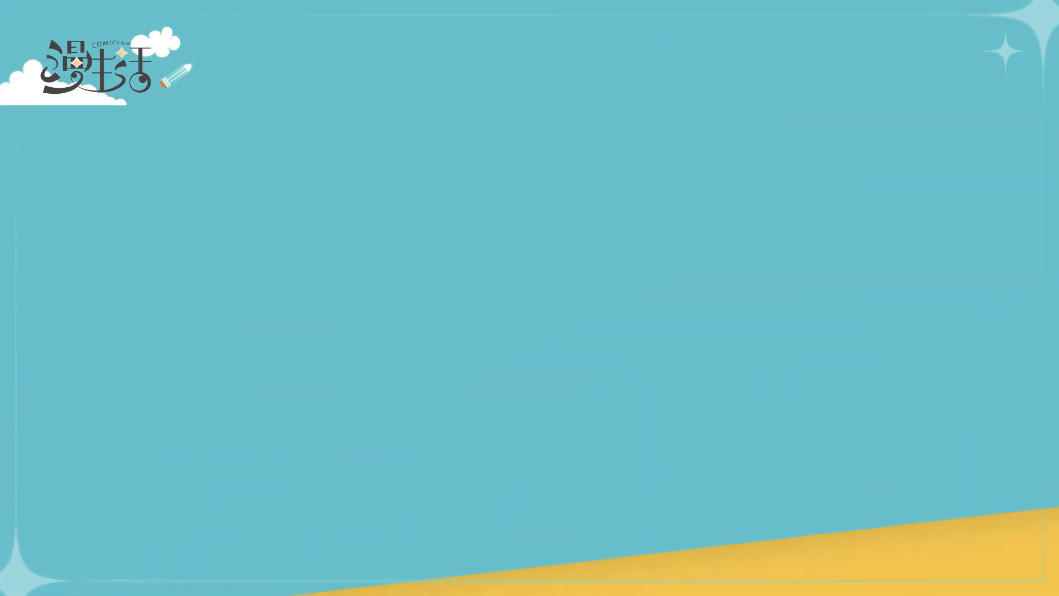